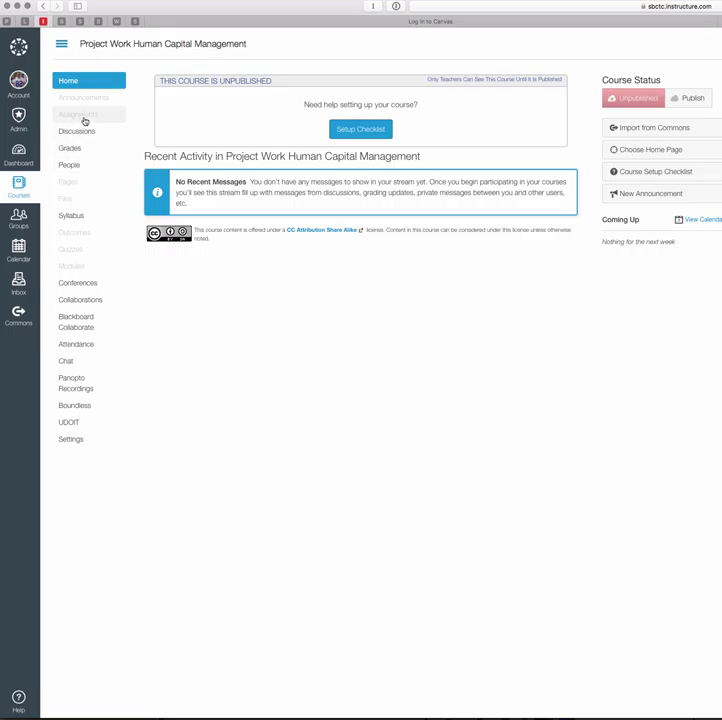
# Start a new assignment from the course Assignments list and name it 'Assignment'
pyautogui.click(84, 118)
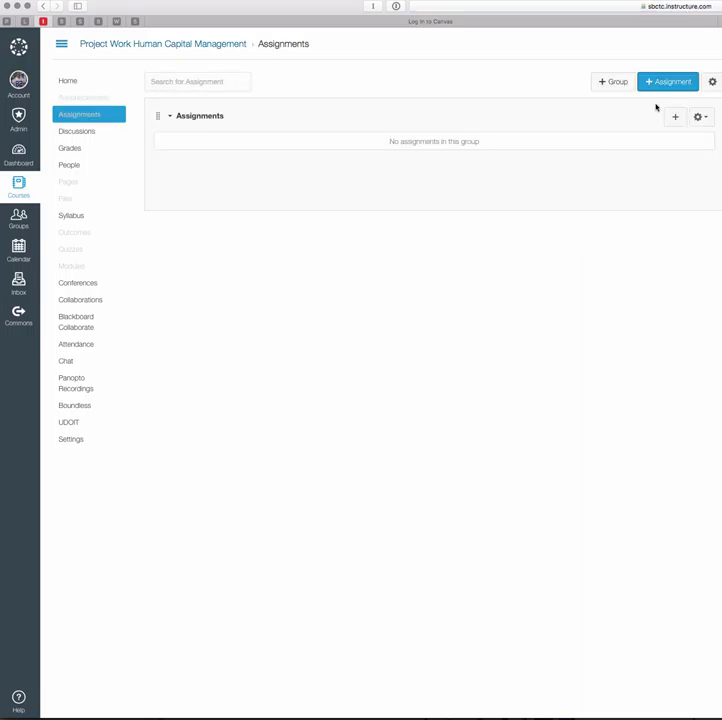
pyautogui.click(673, 84)
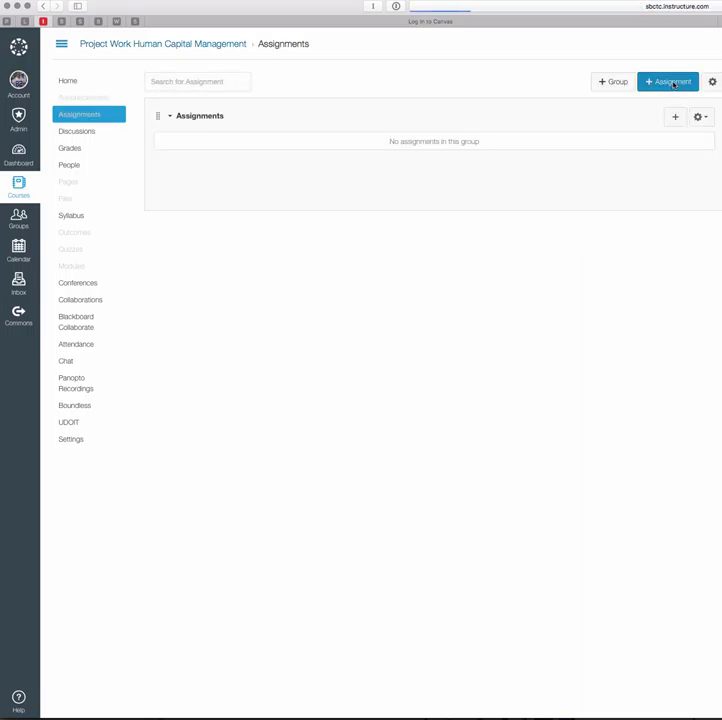
pyautogui.write('Assing')
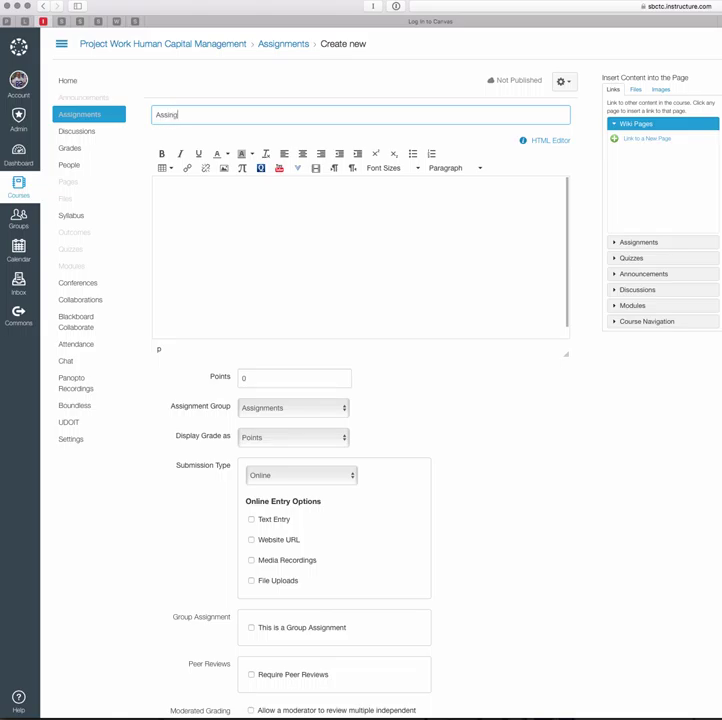
pyautogui.press('BackSpace')
pyautogui.press('BackSpace')
pyautogui.write('gnment 1')
# Write the description 'Turn in HCM assignment.' and check the sidebar's Files and Links tabs
pyautogui.click(245, 206)
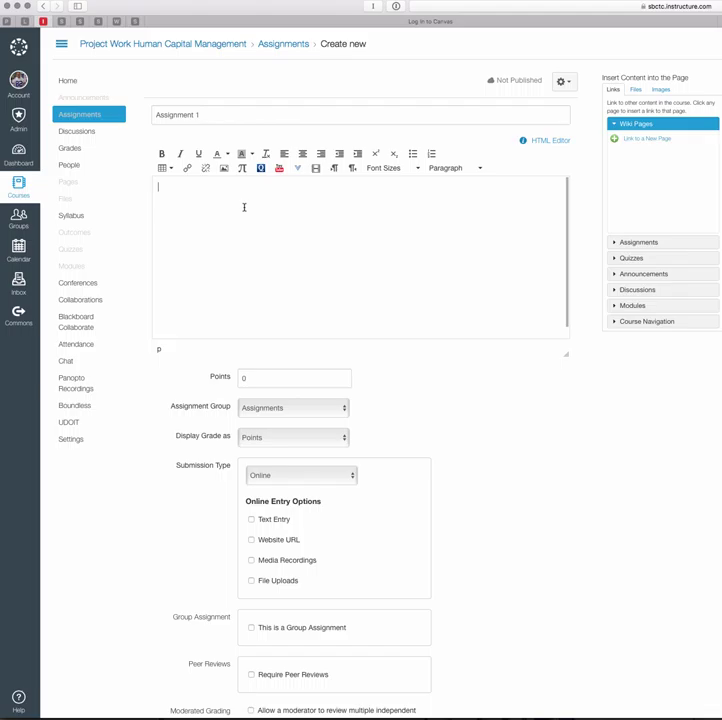
pyautogui.write('Turn in HCM assignment.')
pyautogui.click(635, 90)
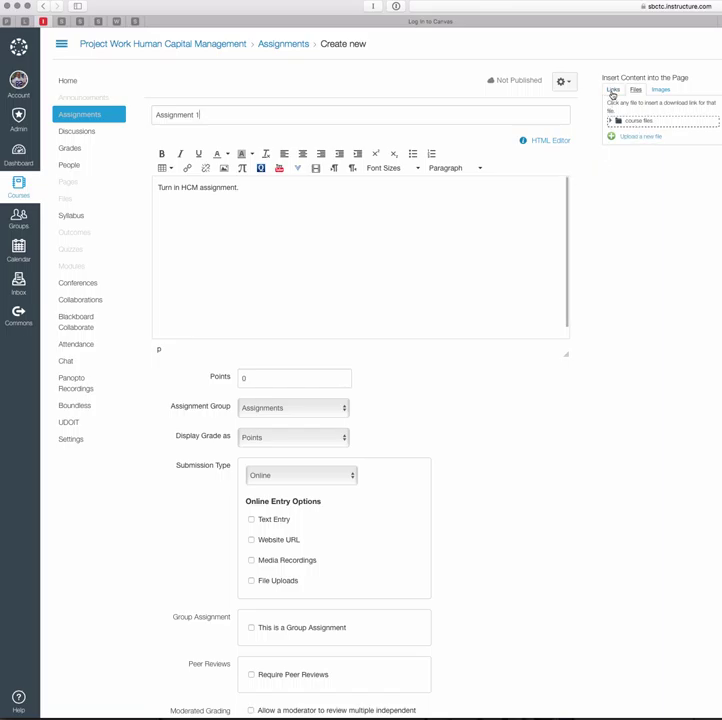
pyautogui.click(613, 89)
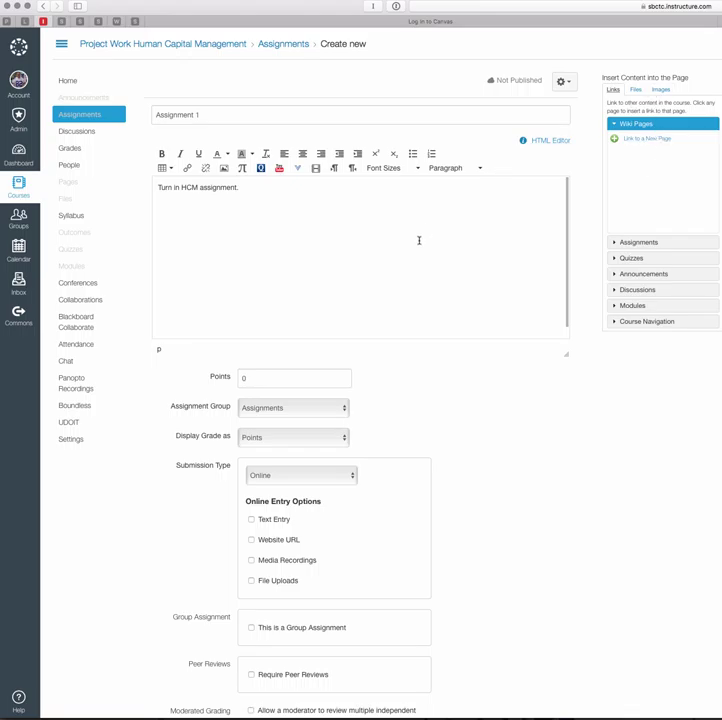
# Keep the submission type as Online and allow File Uploads as the entry option
pyautogui.scroll(-3, 564, 470)
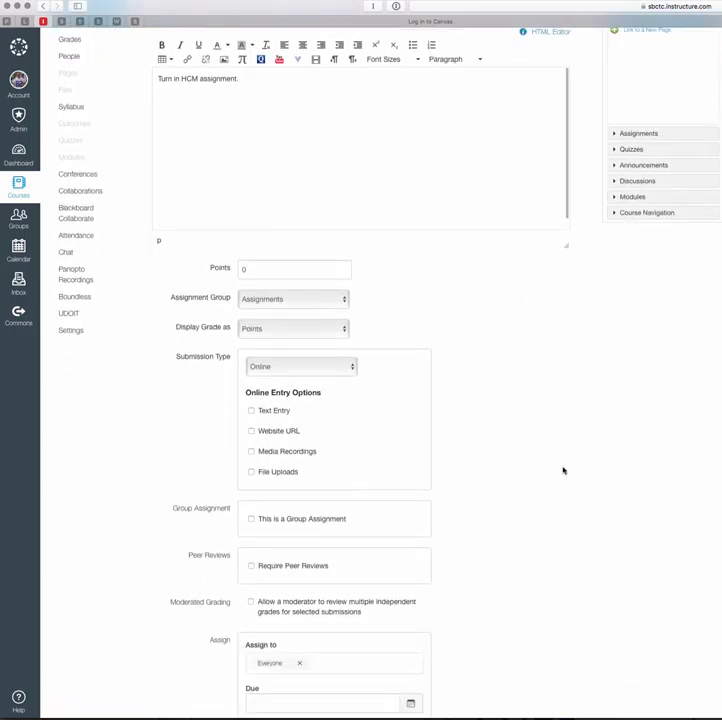
pyautogui.scroll(-1, 563, 470)
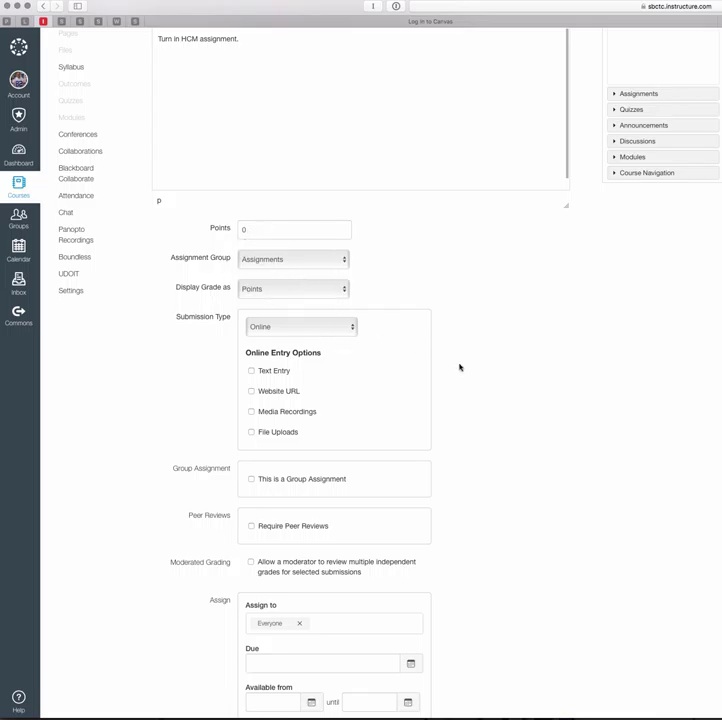
pyautogui.scroll(-3, 493, 379)
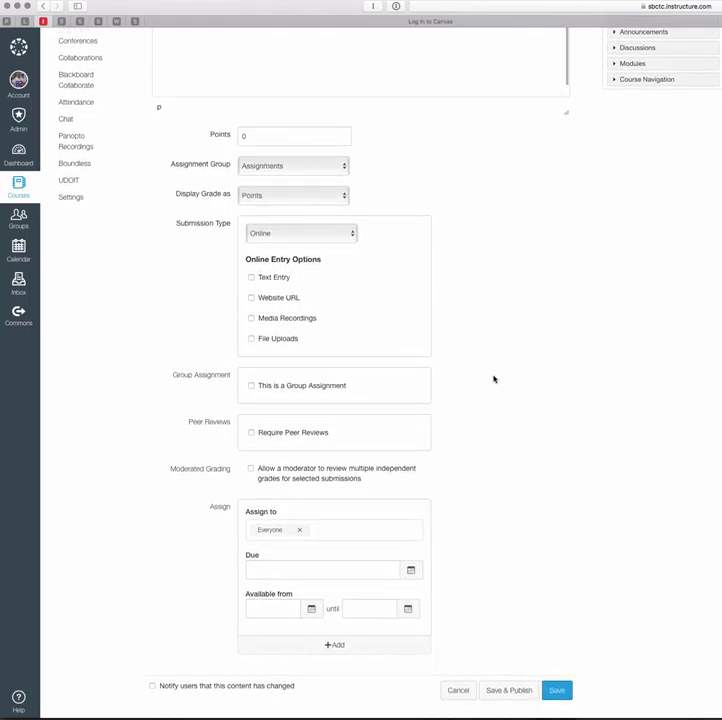
pyautogui.click(353, 235)
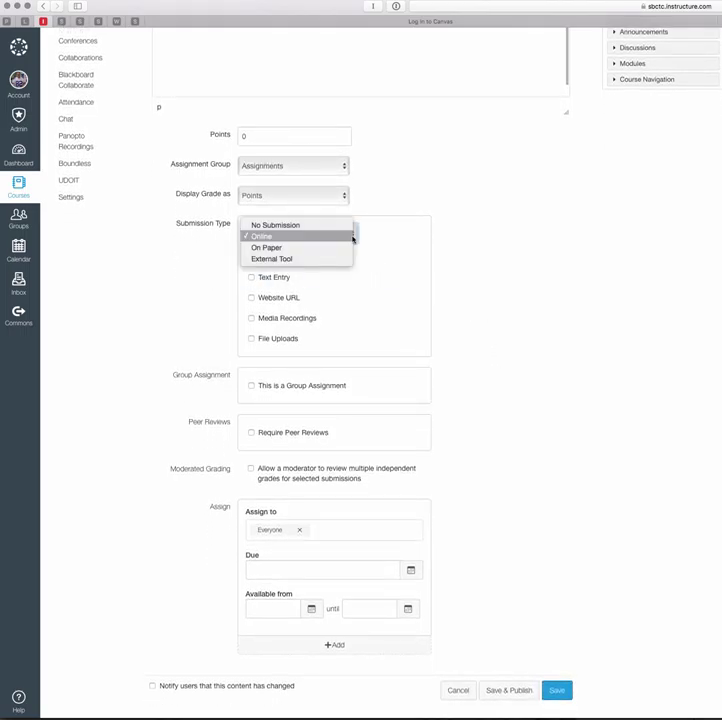
pyautogui.click(380, 239)
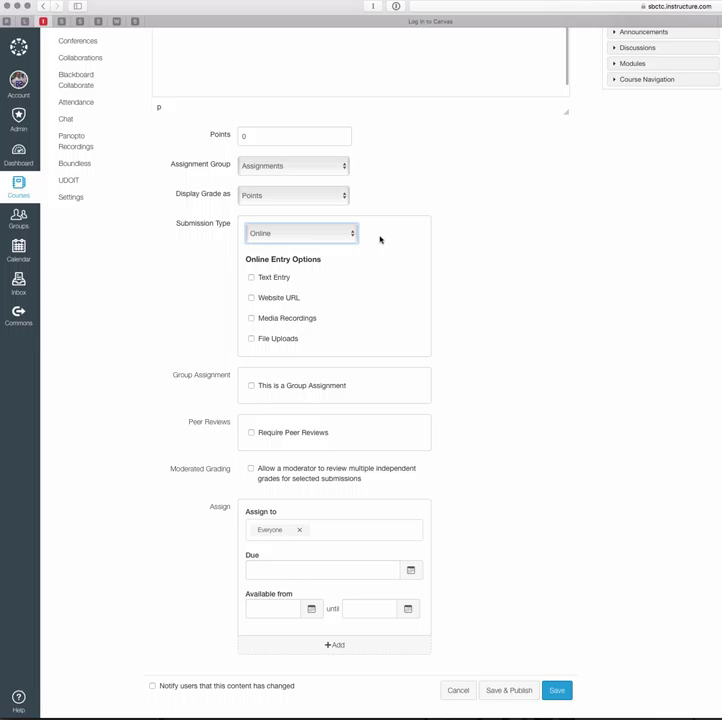
pyautogui.click(251, 341)
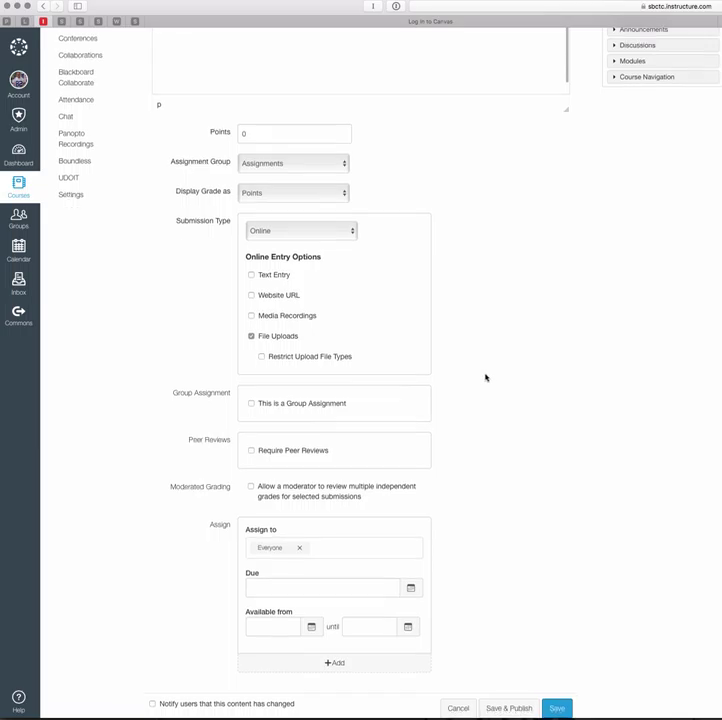
pyautogui.scroll(-2, 485, 377)
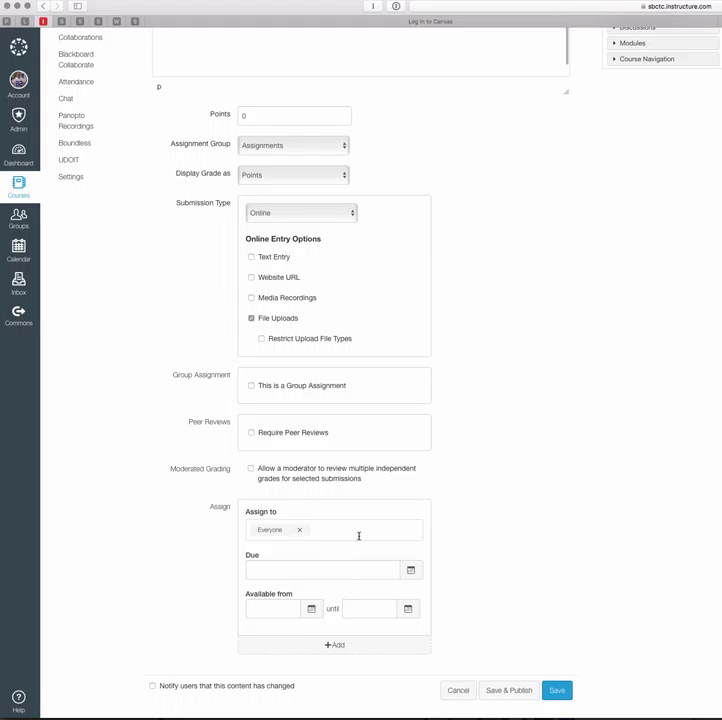
# Set the due date to Jun 17 with the calendar picker
pyautogui.click(411, 571)
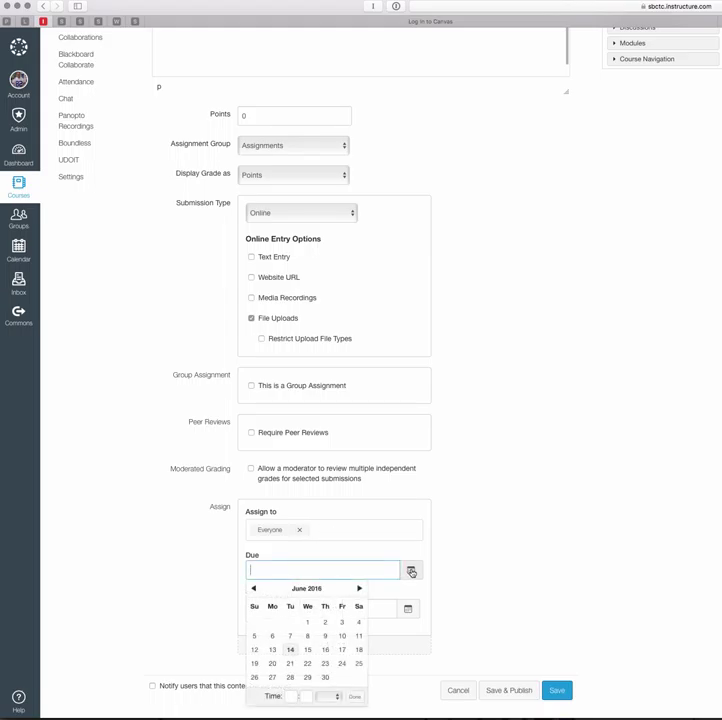
pyautogui.click(343, 650)
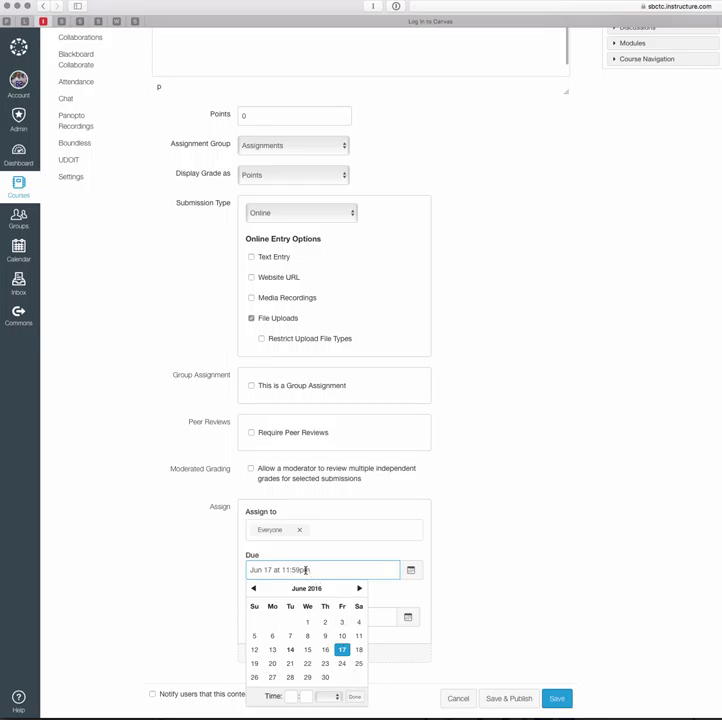
pyautogui.click(356, 700)
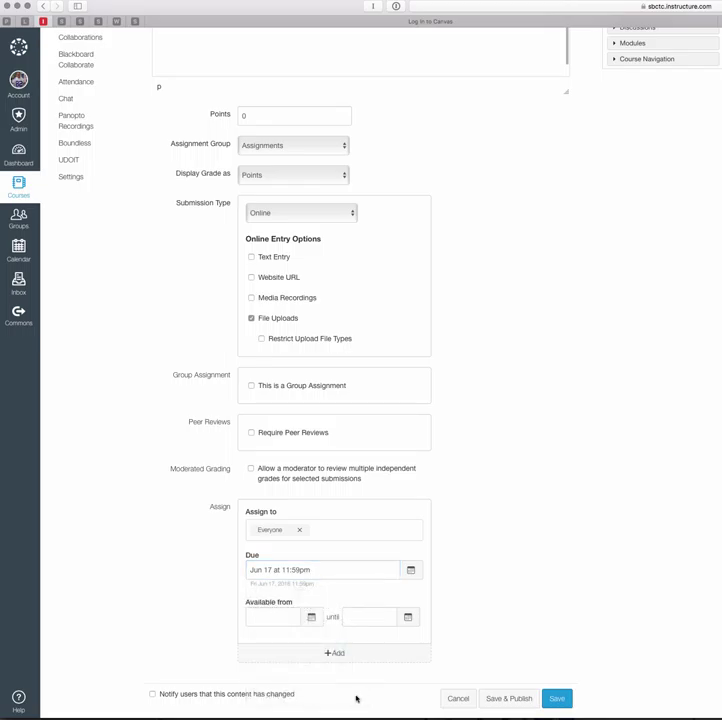
# Make the assignment available from Jun 14 until Jun 18
pyautogui.click(311, 618)
pyautogui.click(290, 551)
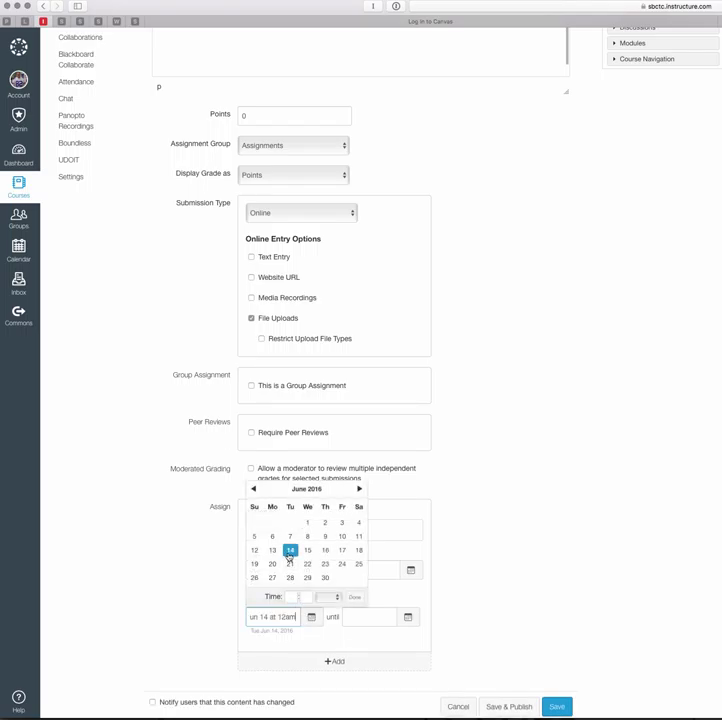
pyautogui.click(409, 619)
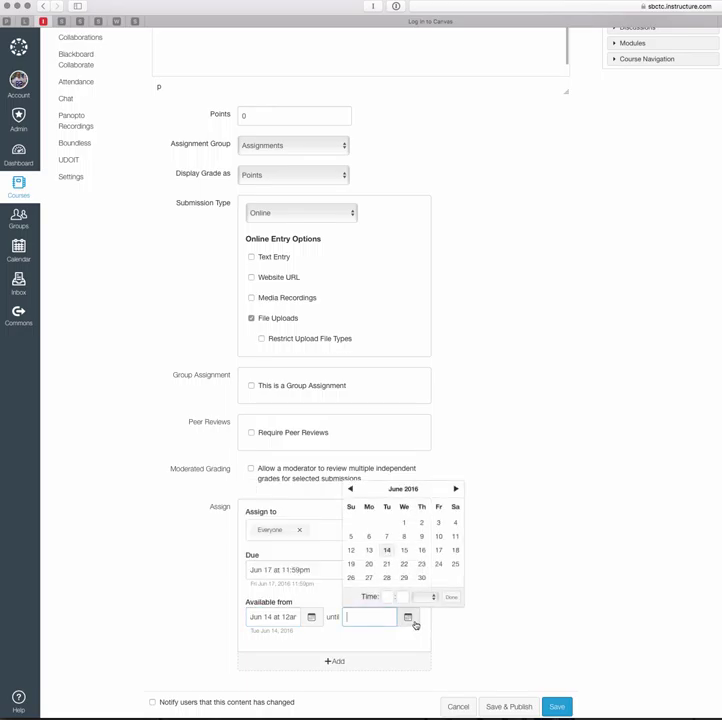
pyautogui.click(455, 551)
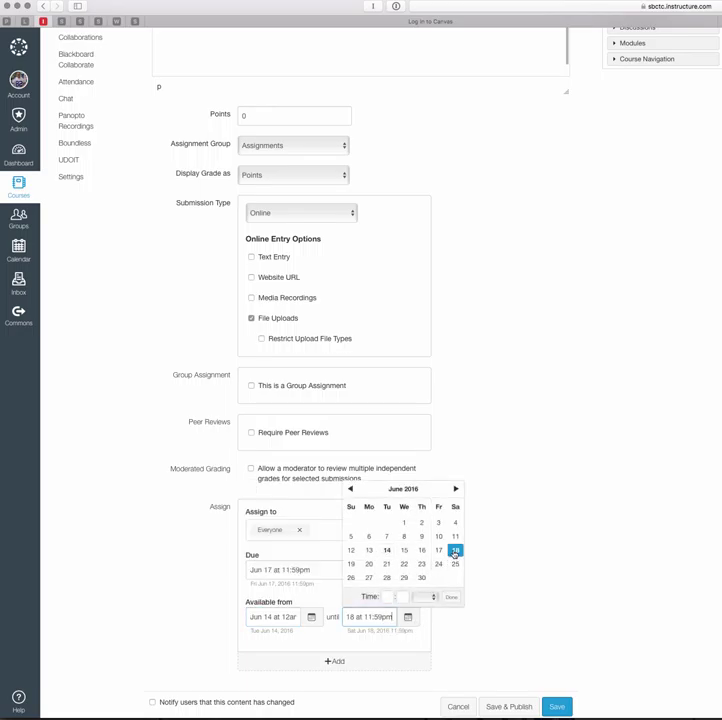
pyautogui.click(471, 626)
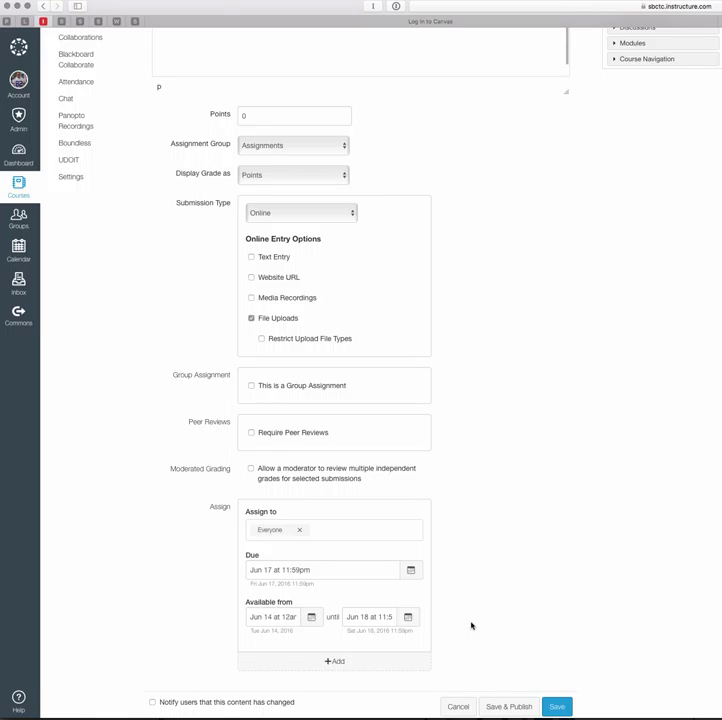
# Save Assignment 1 and go back to the course Assignments list
pyautogui.click(559, 707)
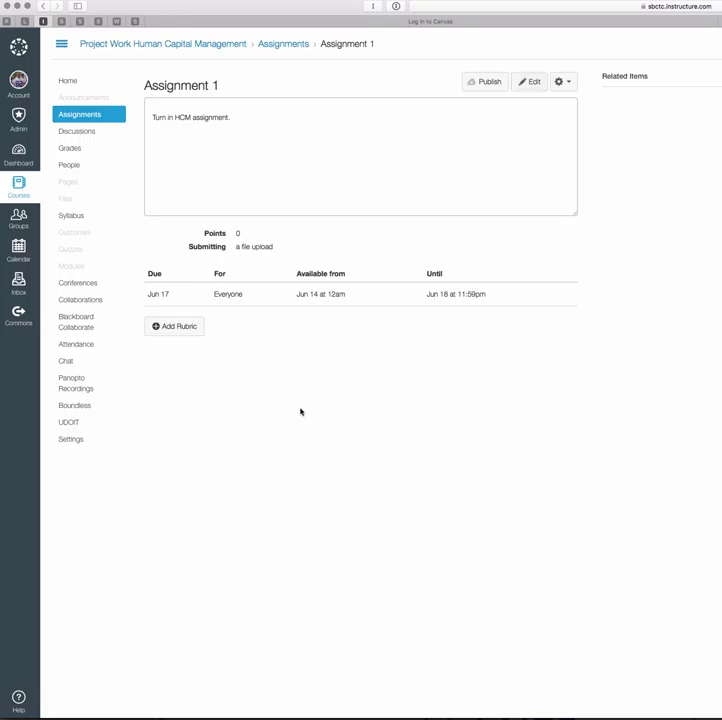
pyautogui.click(89, 116)
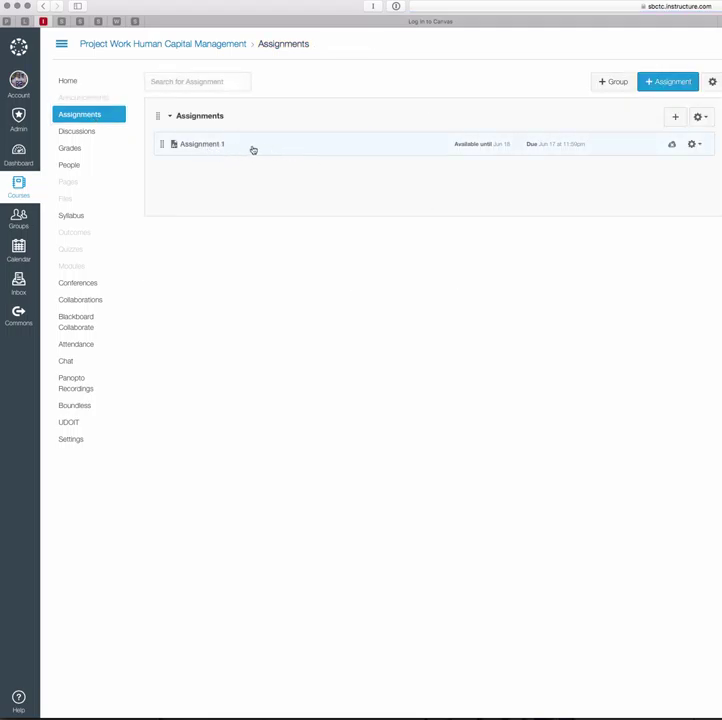
pyautogui.click(204, 145)
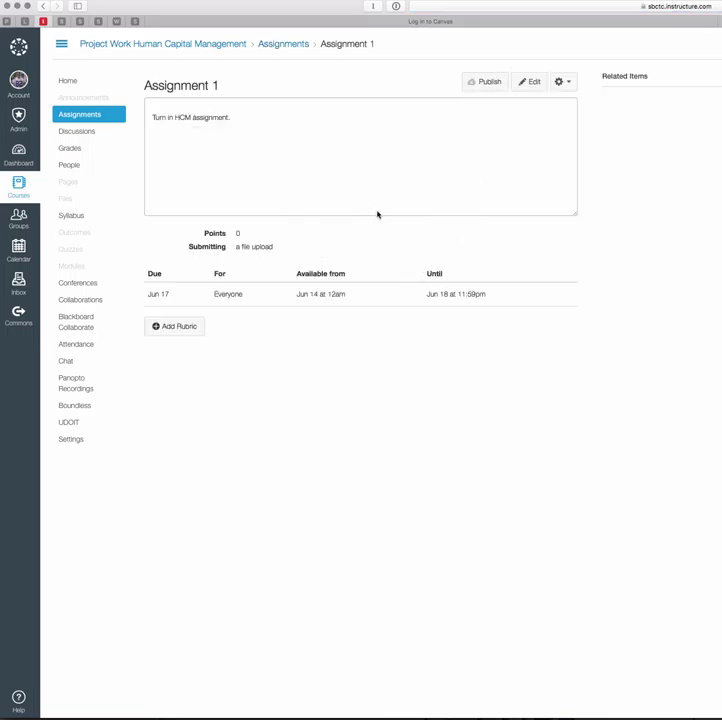
pyautogui.click(85, 115)
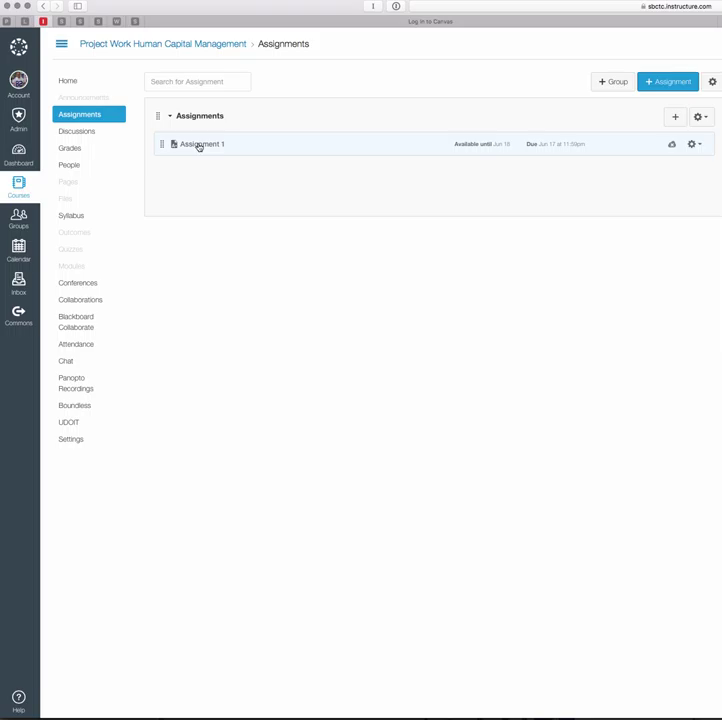
# Open the course gradebook via Grades in the course navigation
pyautogui.click(75, 150)
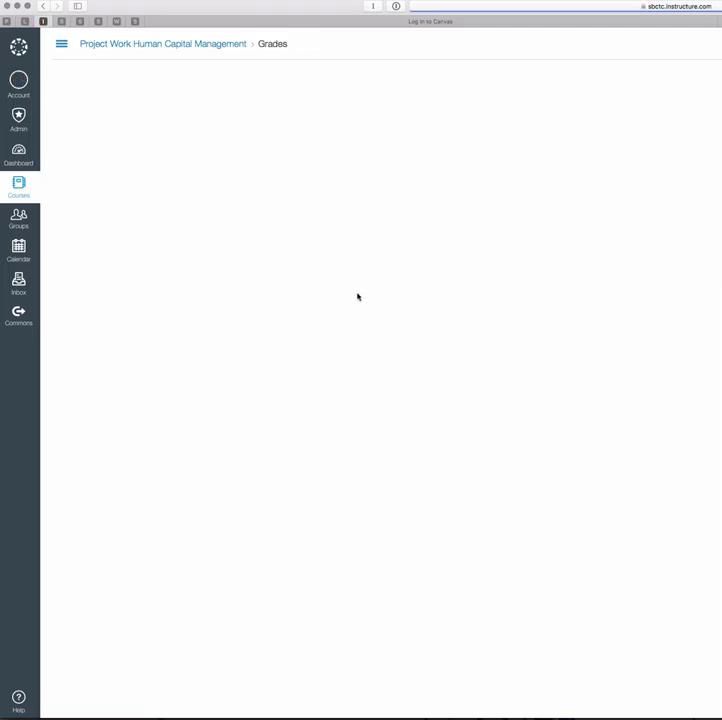